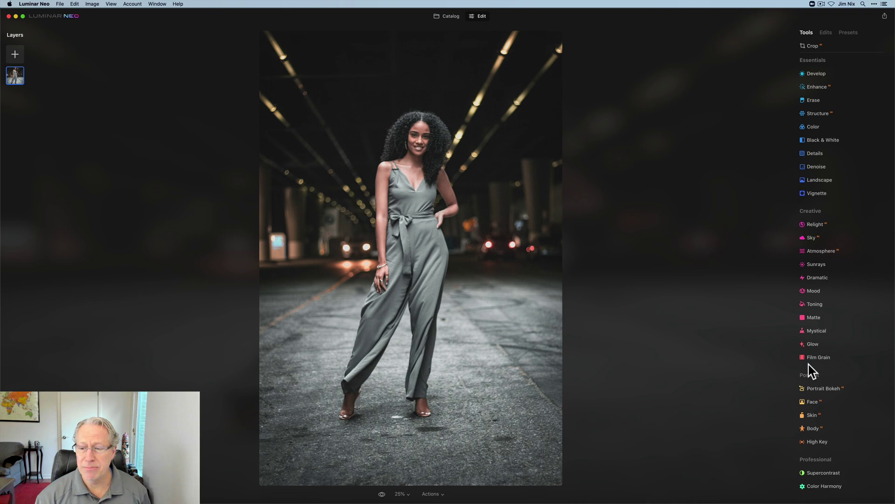
Apply Portrait Bokeh at Amount 64 to blur the underpass background and check the subject's focus mask.
{"action": "left_click", "coordinate": [824, 389]}
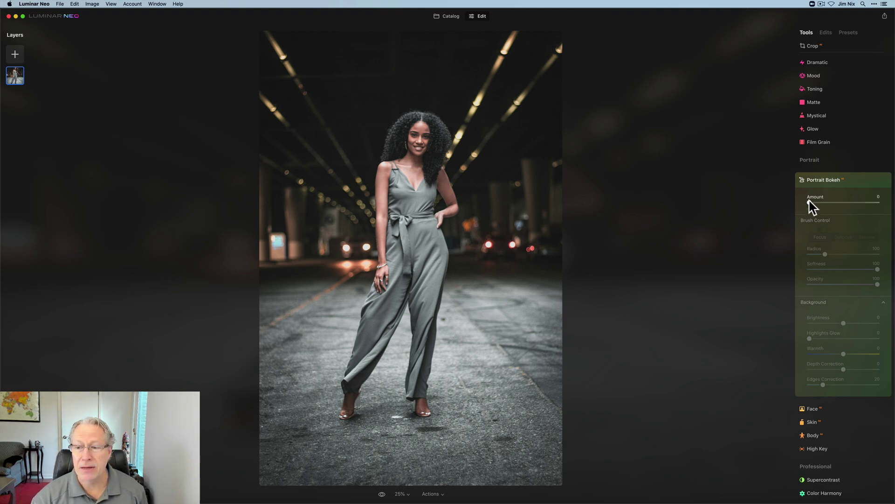
{"action": "left_click_drag", "start_coordinate": [809, 202], "coordinate": [848, 195]}
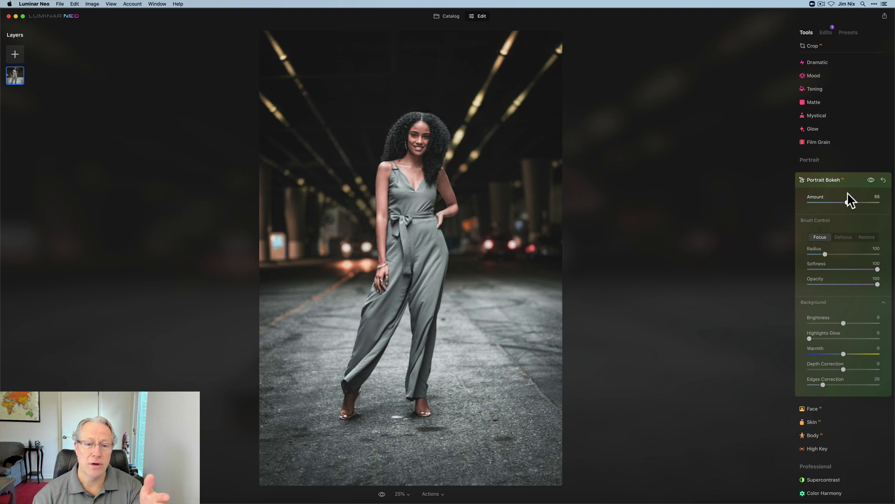
{"action": "left_click_drag", "start_coordinate": [848, 195], "coordinate": [855, 195]}
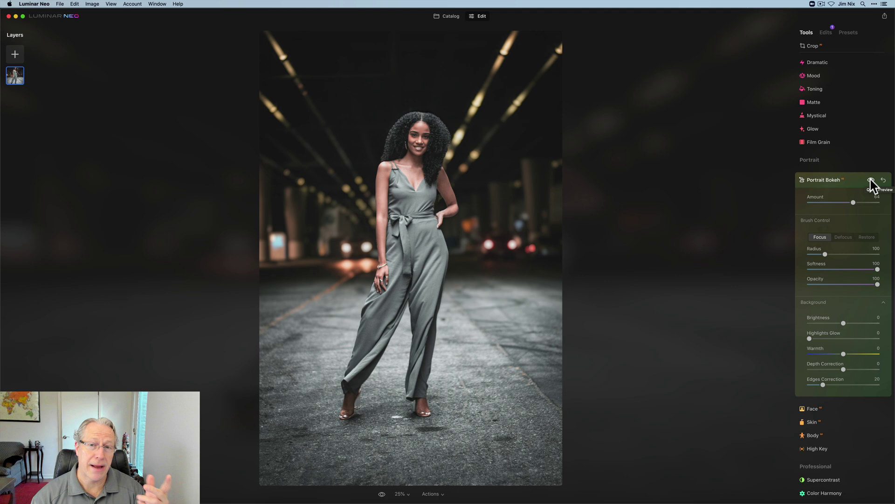
{"action": "mouse_move", "coordinate": [392, 209]}
{"action": "left_mouse_down"}
{"action": "mouse_move", "coordinate": [402, 208]}
{"action": "mouse_move", "coordinate": [407, 225]}
{"action": "left_mouse_up"}
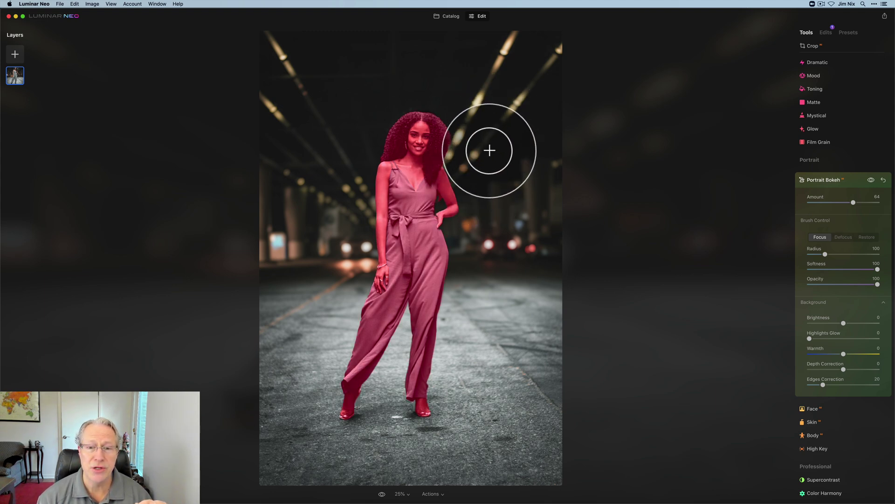
{"action": "left_click_drag", "start_coordinate": [476, 154], "coordinate": [479, 135]}
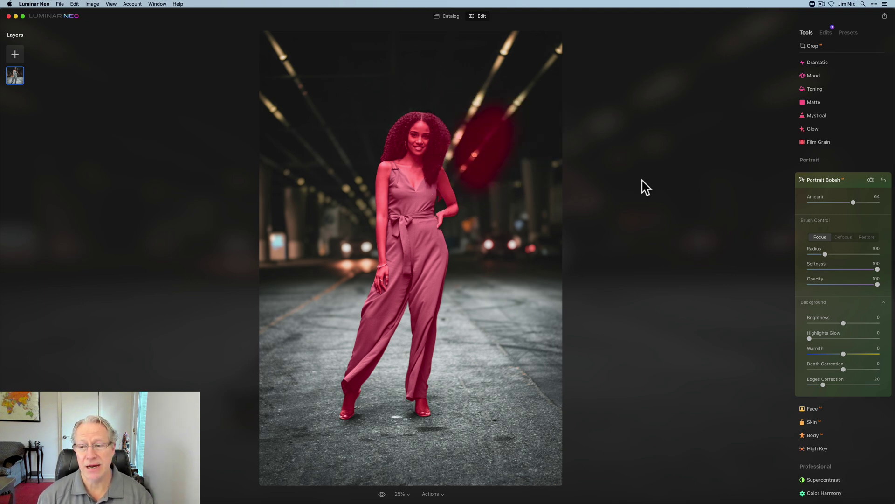
{"action": "left_click", "coordinate": [843, 237]}
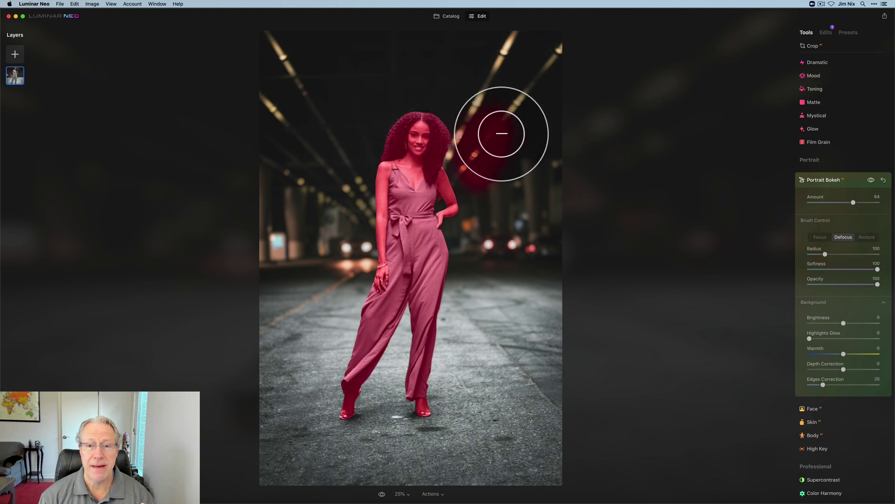
{"action": "mouse_move", "coordinate": [470, 112]}
{"action": "left_mouse_down"}
{"action": "mouse_move", "coordinate": [470, 167]}
{"action": "mouse_move", "coordinate": [470, 136]}
{"action": "mouse_move", "coordinate": [485, 196]}
{"action": "left_mouse_up"}
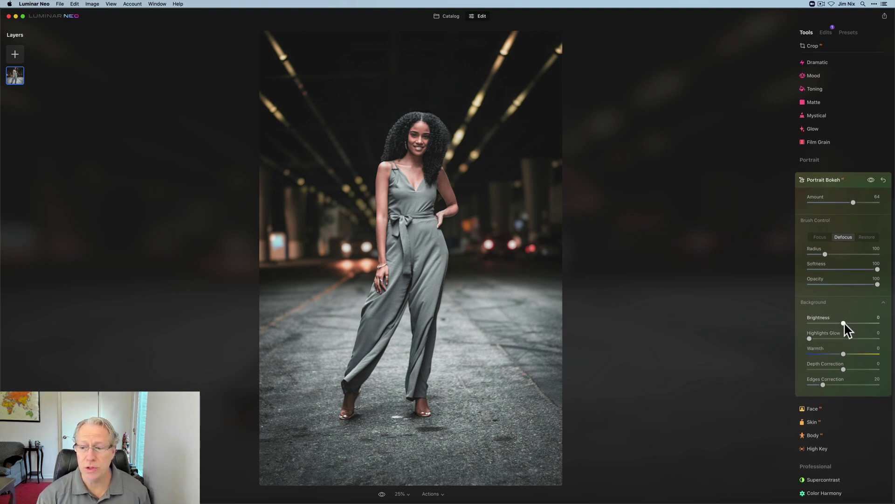
Set the bokeh background to Brightness -55, Warmth -38 and Depth Correction -17.
{"action": "left_click_drag", "start_coordinate": [843, 323], "coordinate": [832, 354]}
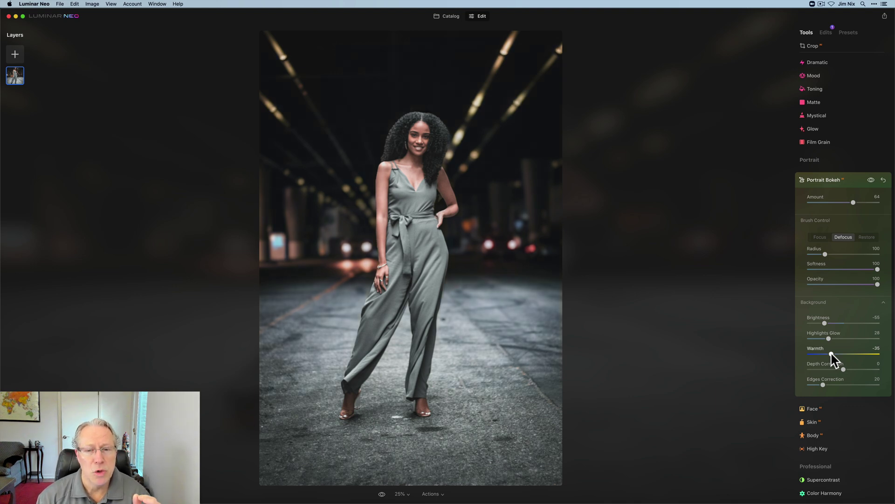
{"action": "left_click_drag", "start_coordinate": [832, 354], "coordinate": [872, 357]}
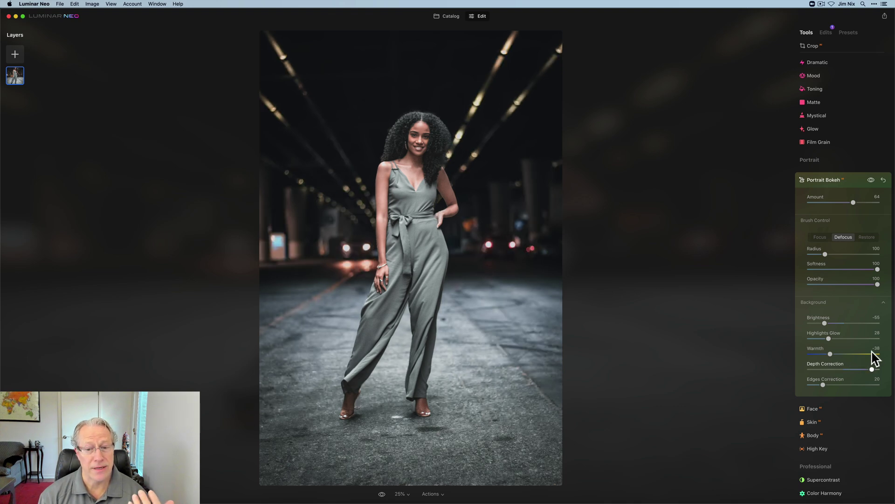
{"action": "left_click_drag", "start_coordinate": [872, 356], "coordinate": [882, 358]}
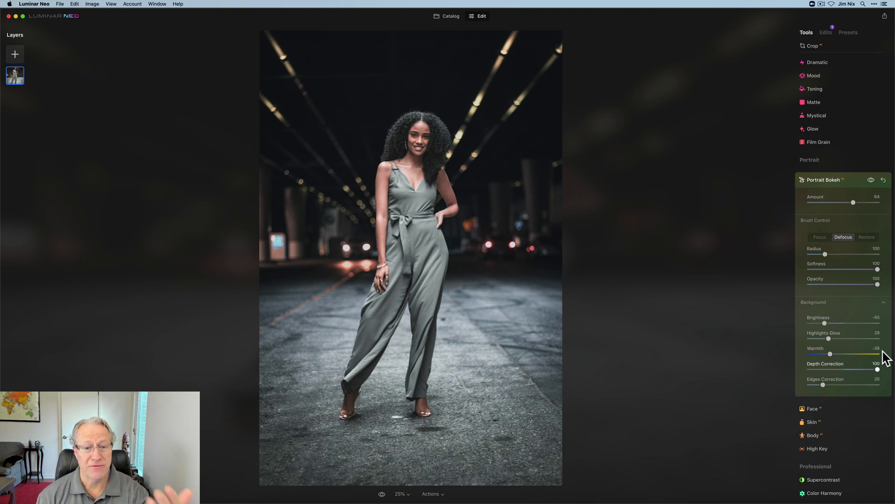
{"action": "left_click_drag", "start_coordinate": [878, 369], "coordinate": [827, 369]}
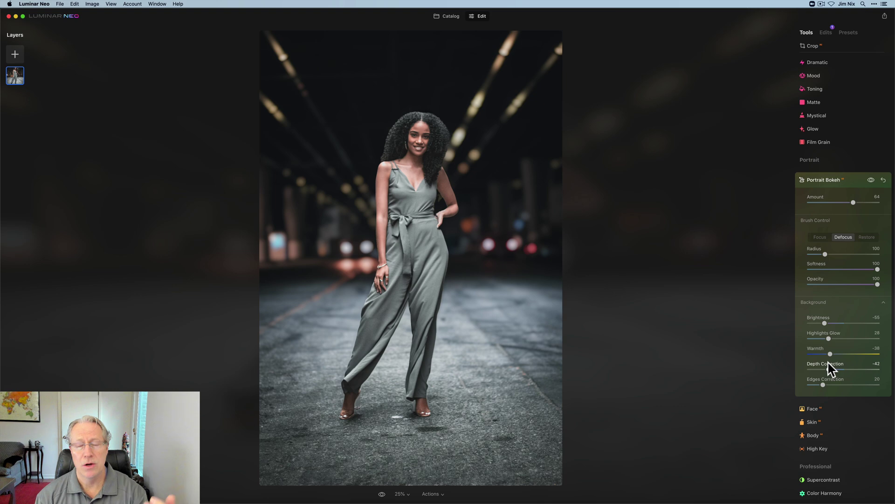
{"action": "left_click", "coordinate": [837, 368]}
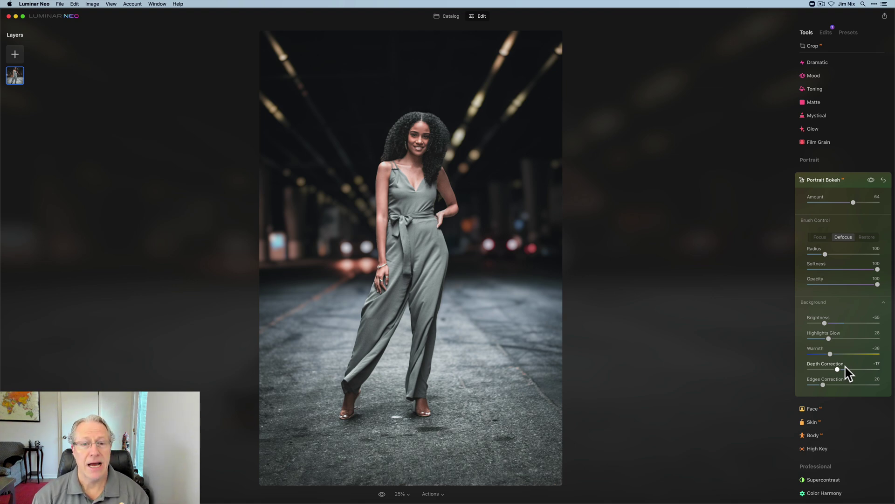
Toggle Portrait Bokeh off and back on to compare the blurred background with the original.
{"action": "left_click", "coordinate": [871, 180]}
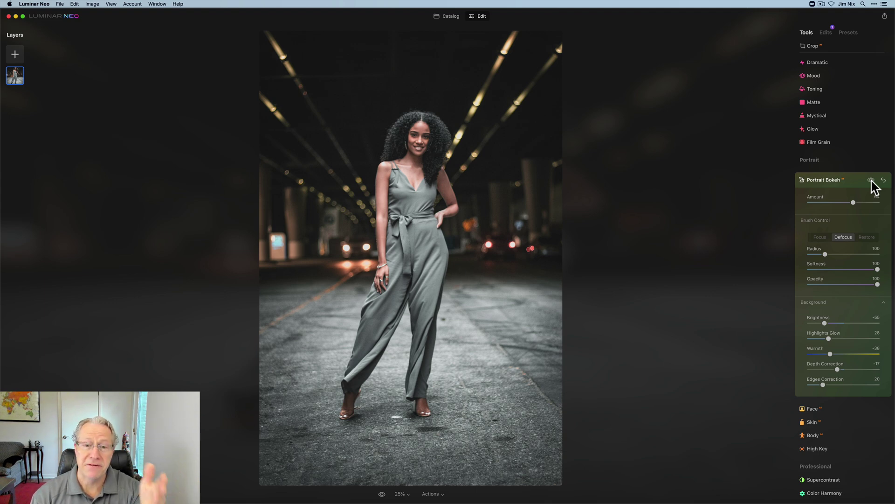
{"action": "left_click", "coordinate": [872, 181]}
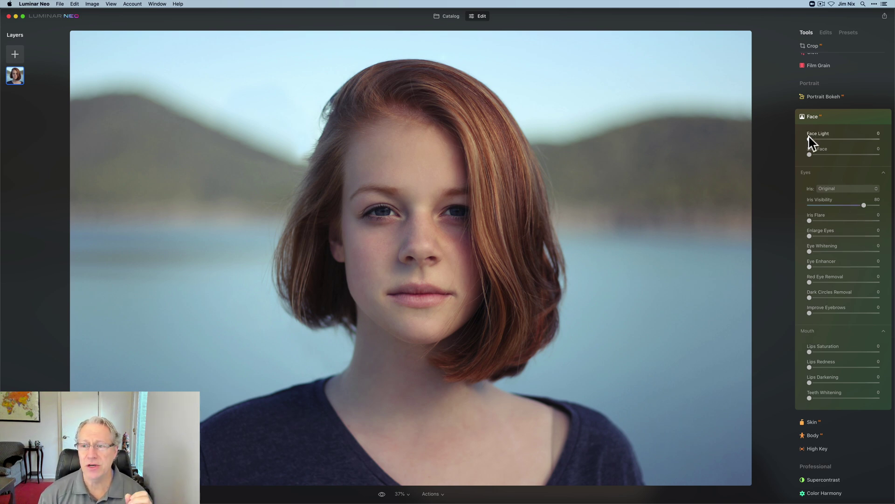
Raise Face Light to 47 on the red-haired woman and reset Slim Face to 0.
{"action": "left_click_drag", "start_coordinate": [810, 139], "coordinate": [850, 146]}
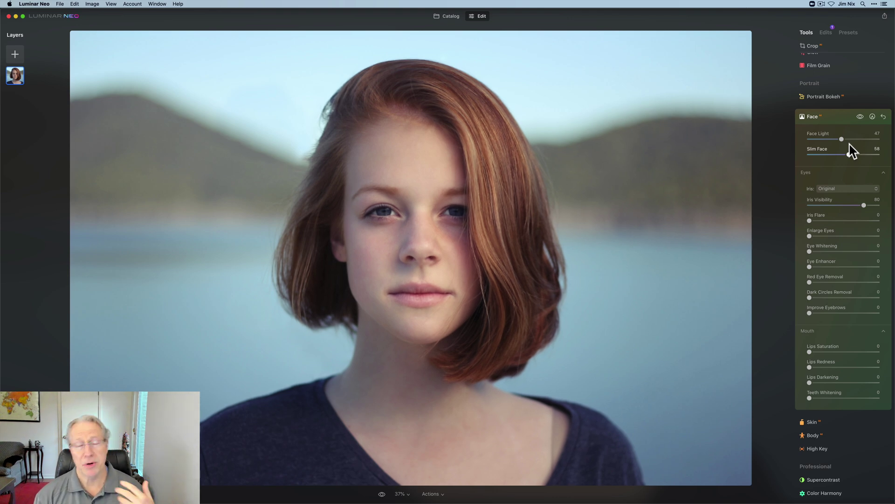
{"action": "left_click_drag", "start_coordinate": [850, 154], "coordinate": [849, 154]}
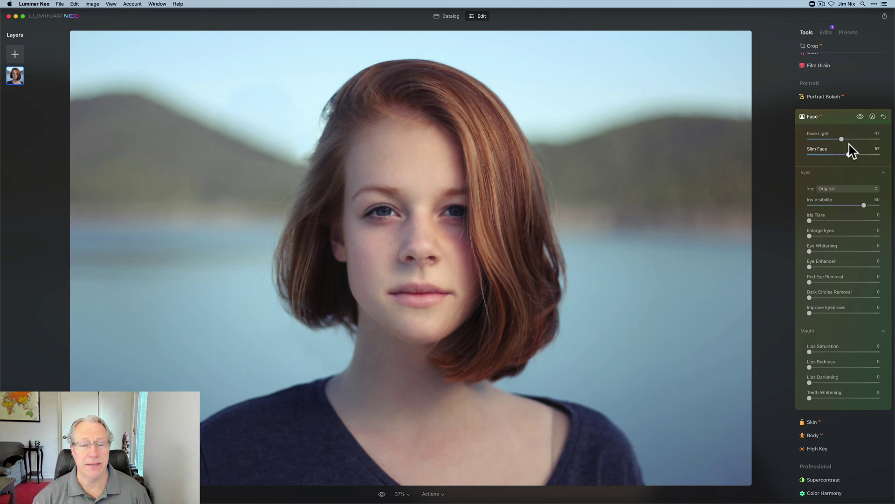
{"action": "double_click", "coordinate": [850, 154]}
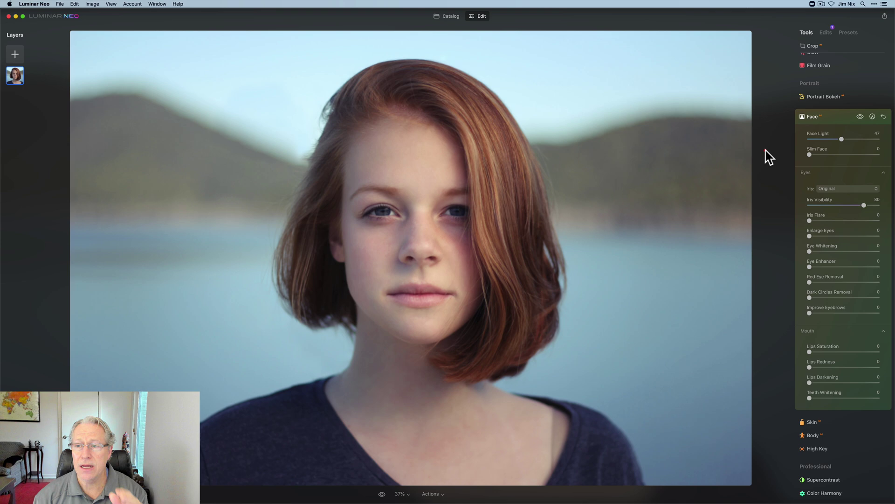
Make her irises Blue with flare 28, Enlarge Eyes 16, Eye Whitening 53 and Improve Eyebrows 57.
{"action": "left_click", "coordinate": [835, 189]}
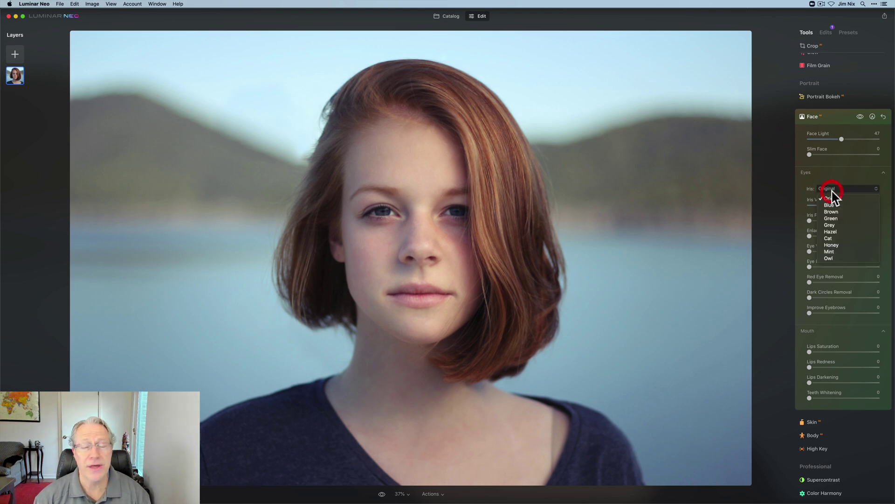
{"action": "left_click", "coordinate": [833, 210]}
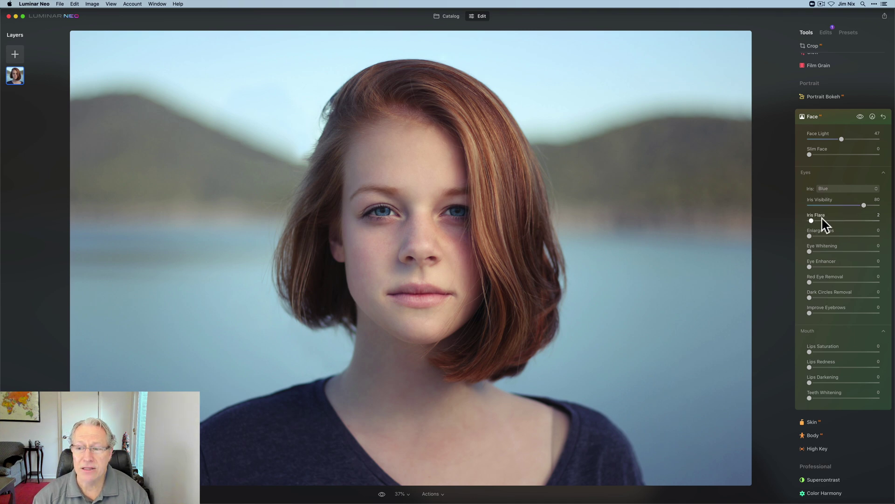
{"action": "left_click", "coordinate": [829, 220]}
{"action": "left_click_drag", "start_coordinate": [810, 236], "coordinate": [822, 237]}
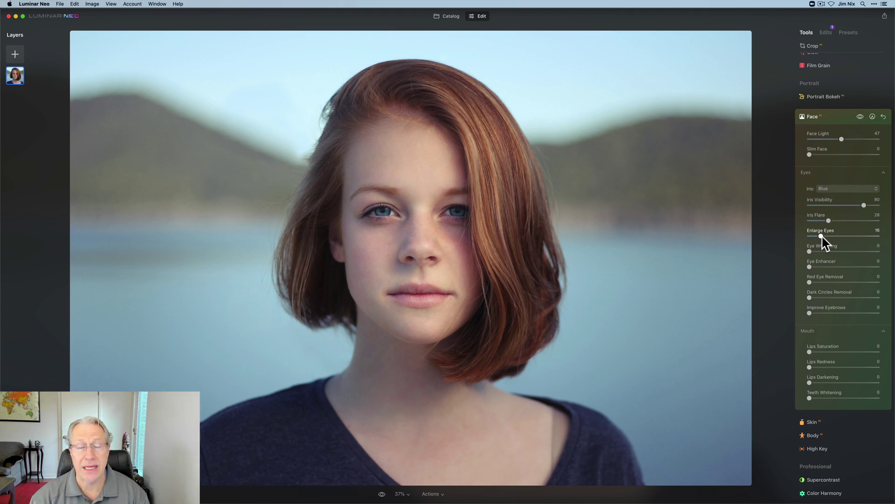
{"action": "left_click_drag", "start_coordinate": [809, 252], "coordinate": [846, 266]}
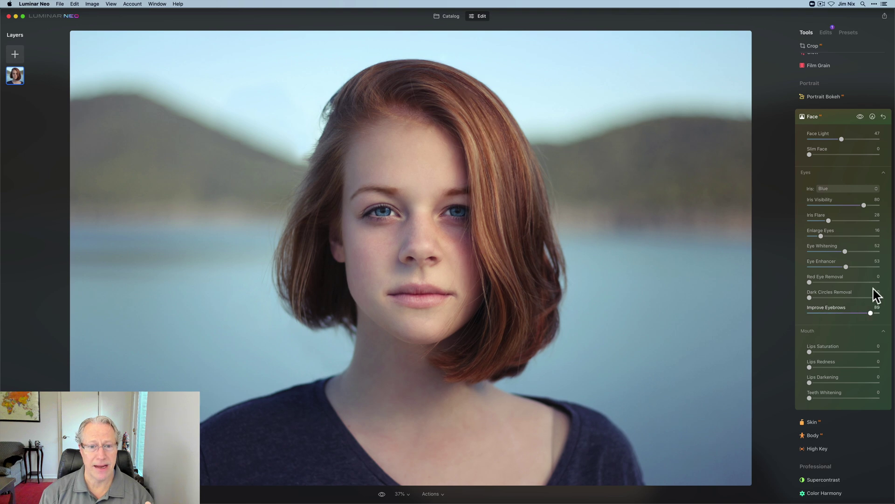
{"action": "left_click_drag", "start_coordinate": [846, 288], "coordinate": [852, 288]}
{"action": "left_click", "coordinate": [853, 292]}
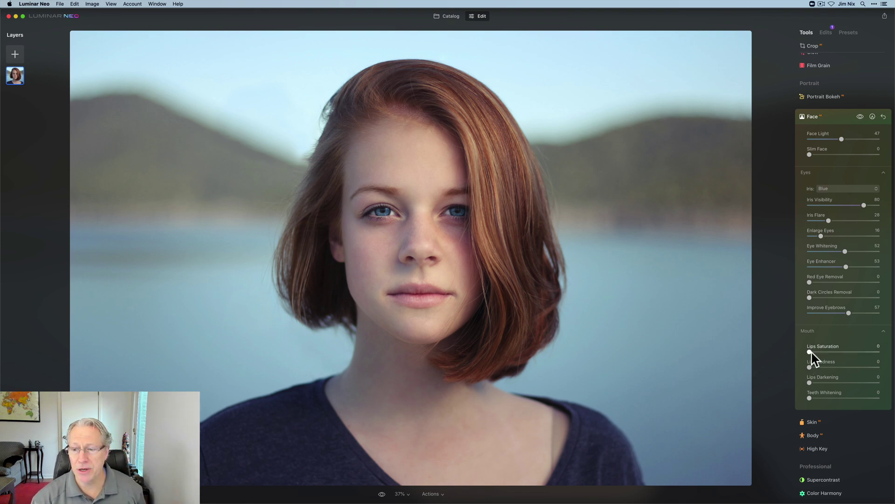
Set Lips Saturation 30, Redness 22 and Darkening 19, toggling the Face edits to compare.
{"action": "left_click_drag", "start_coordinate": [810, 352], "coordinate": [823, 383]}
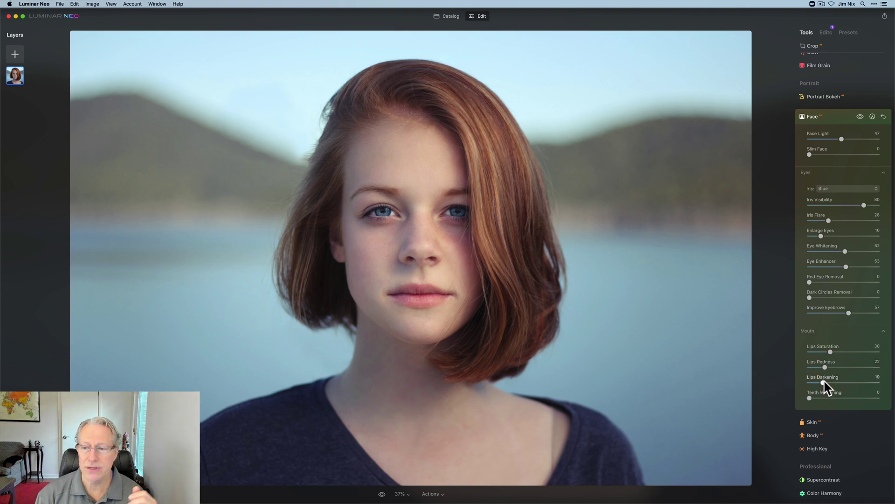
{"action": "left_click", "coordinate": [861, 116]}
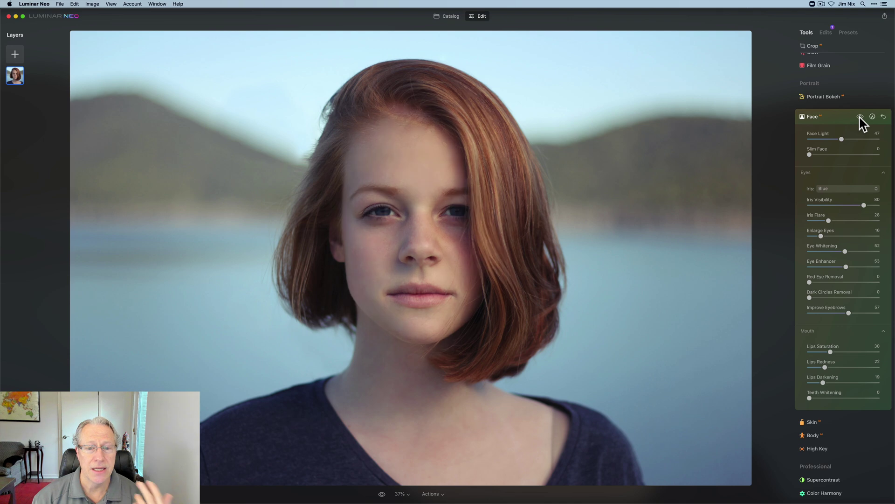
{"action": "left_click", "coordinate": [860, 117]}
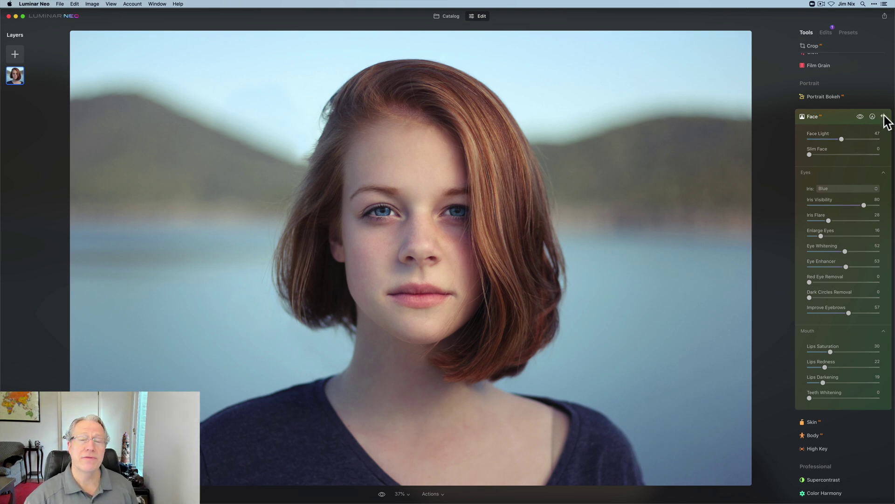
{"action": "left_click", "coordinate": [861, 116]}
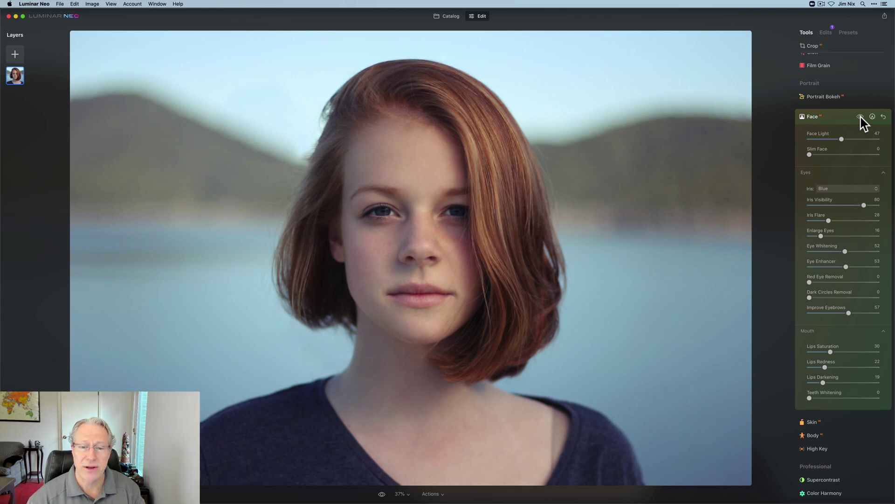
{"action": "left_click", "coordinate": [860, 117]}
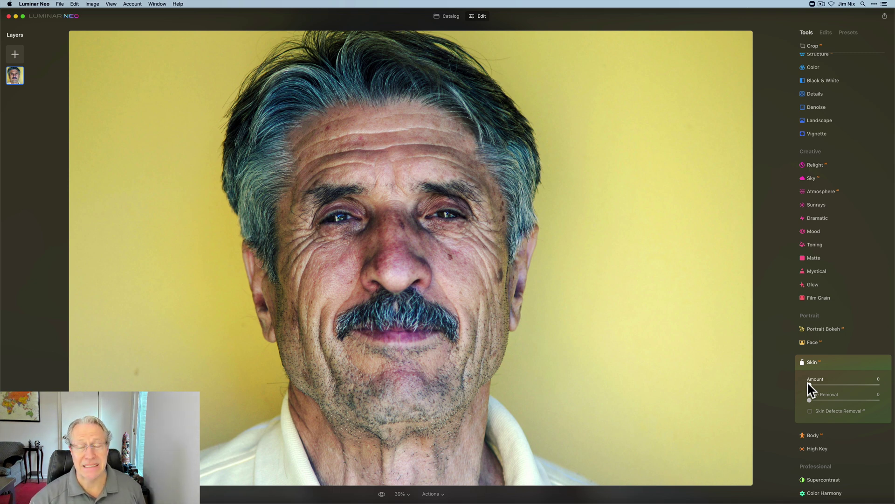
Smooth the man's skin with a Skin Amount of 77 and preview it without smoothing.
{"action": "left_click_drag", "start_coordinate": [809, 384], "coordinate": [817, 385]}
{"action": "left_click", "coordinate": [883, 363]}
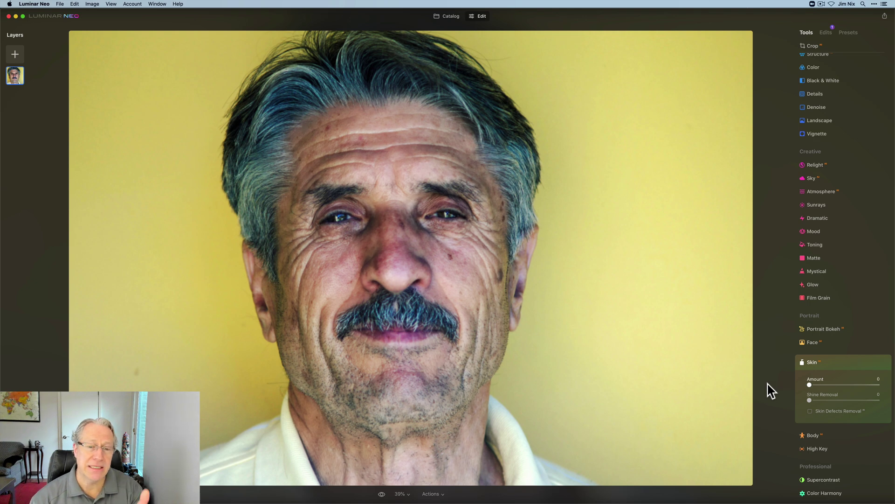
{"action": "left_click_drag", "start_coordinate": [809, 383], "coordinate": [871, 384]}
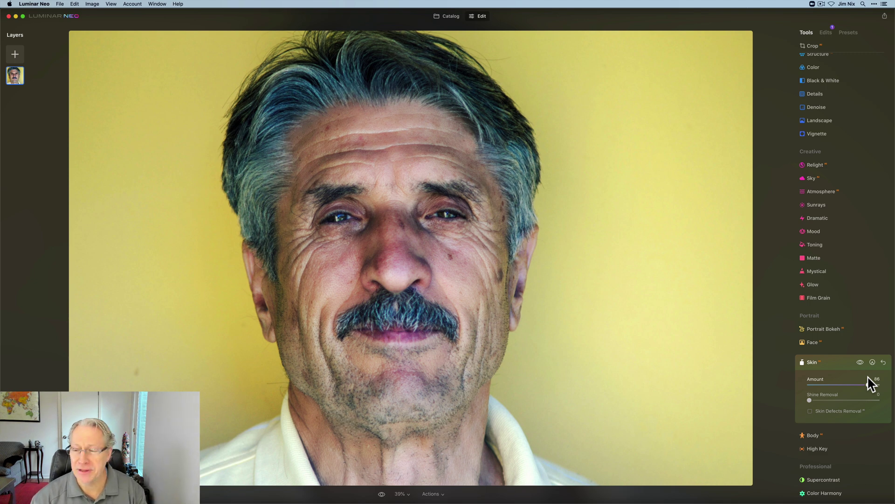
{"action": "mouse_move", "coordinate": [870, 384]}
{"action": "left_mouse_down"}
{"action": "mouse_move", "coordinate": [877, 383]}
{"action": "mouse_move", "coordinate": [858, 384]}
{"action": "left_mouse_up"}
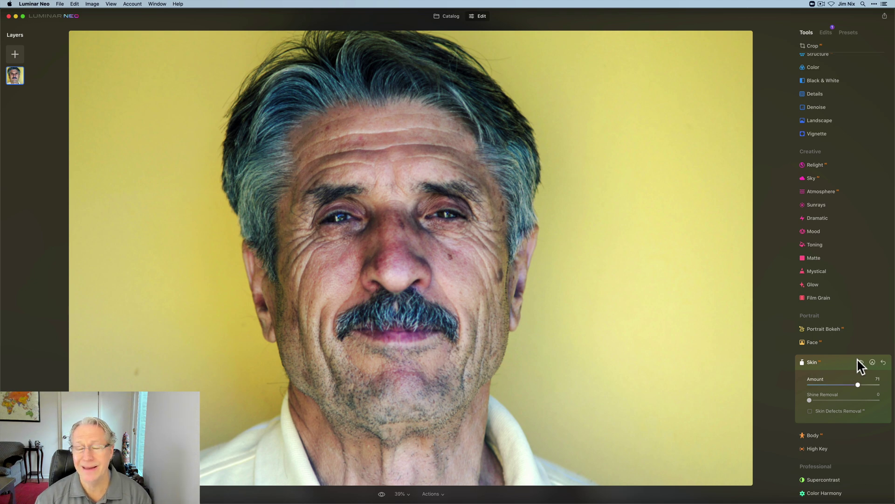
{"action": "left_click_drag", "start_coordinate": [858, 361], "coordinate": [863, 360]}
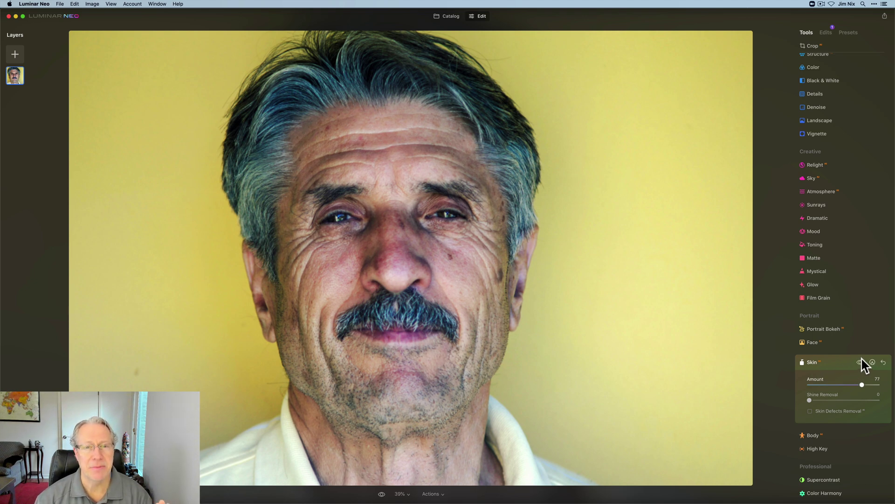
{"action": "left_click", "coordinate": [860, 362]}
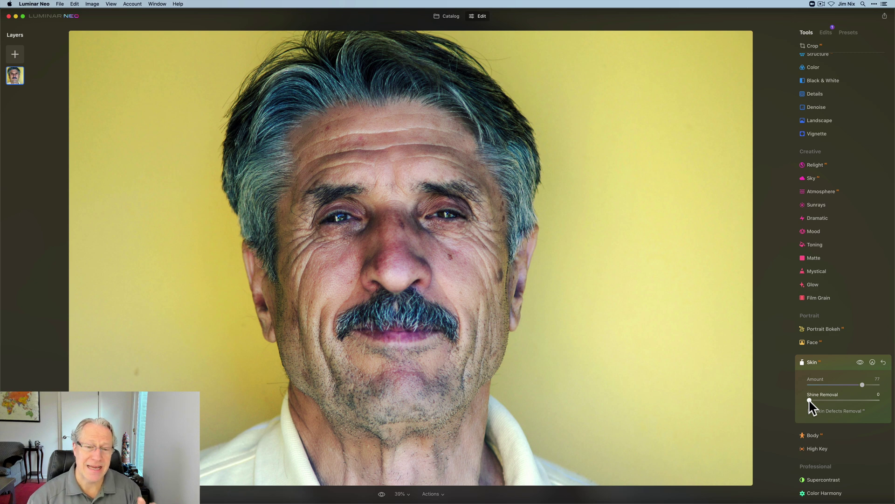
Set Shine Removal to about 61 to cut the shine on his face.
{"action": "left_click_drag", "start_coordinate": [810, 400], "coordinate": [784, 387]}
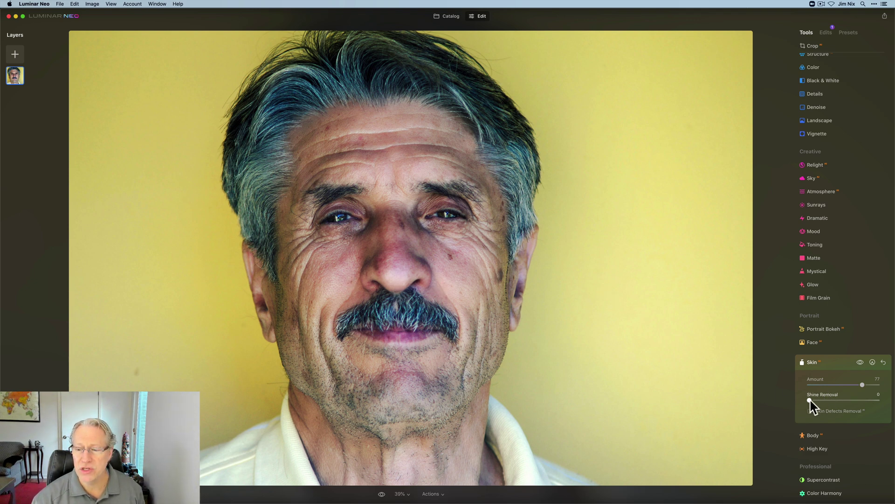
{"action": "left_click_drag", "start_coordinate": [809, 400], "coordinate": [857, 400]}
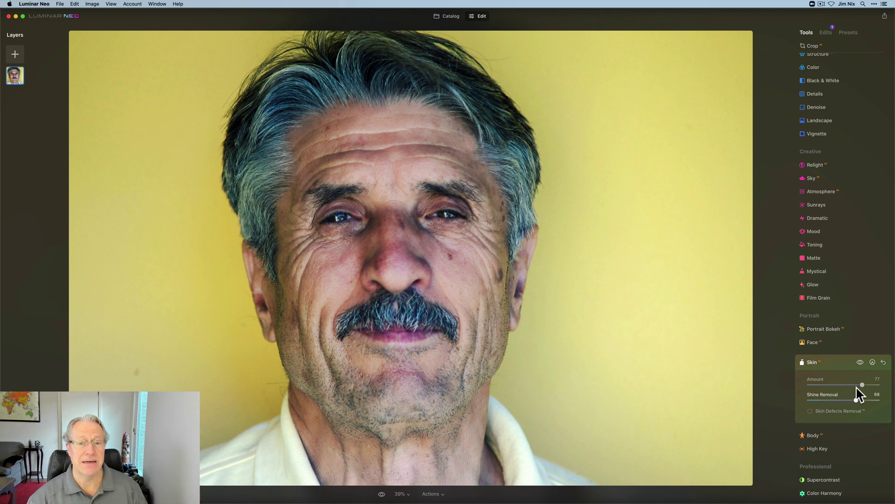
{"action": "mouse_move", "coordinate": [857, 397]}
{"action": "left_mouse_down"}
{"action": "mouse_move", "coordinate": [848, 397]}
{"action": "mouse_move", "coordinate": [851, 388]}
{"action": "left_mouse_up"}
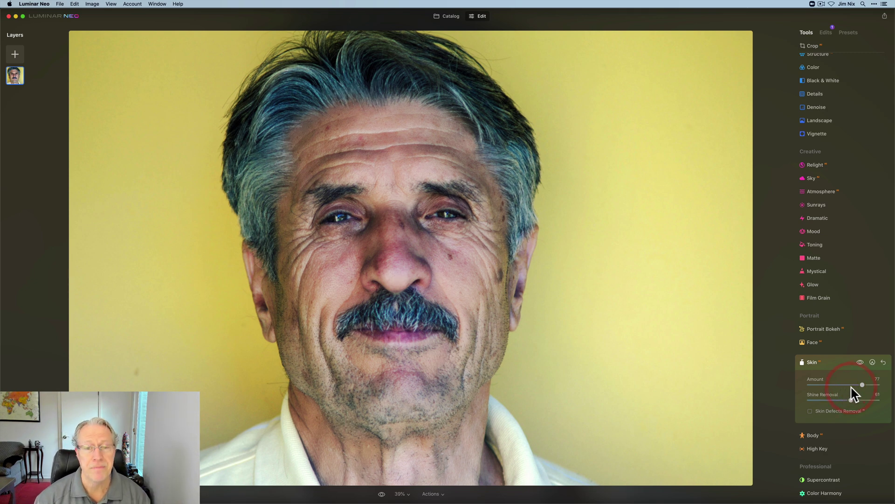
Enable Skin Defects Removal, toggling it and the Skin tool's visibility to compare with the original.
{"action": "left_click", "coordinate": [810, 411]}
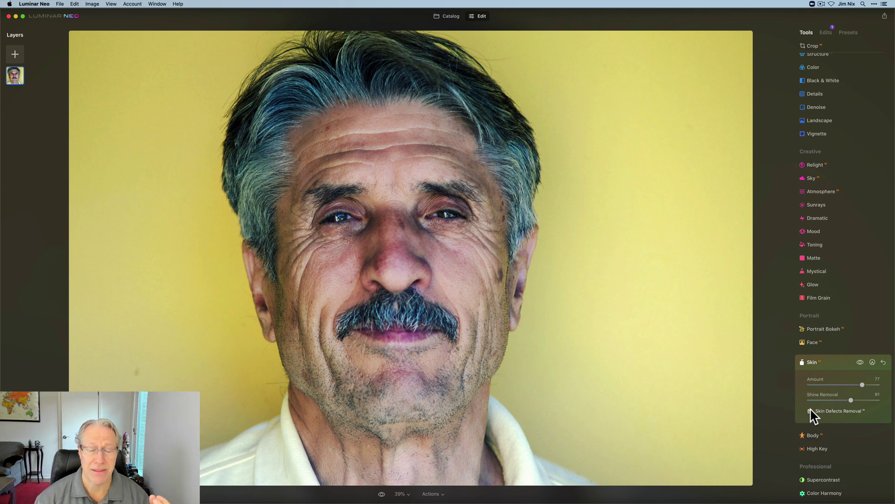
{"action": "left_click", "coordinate": [810, 411]}
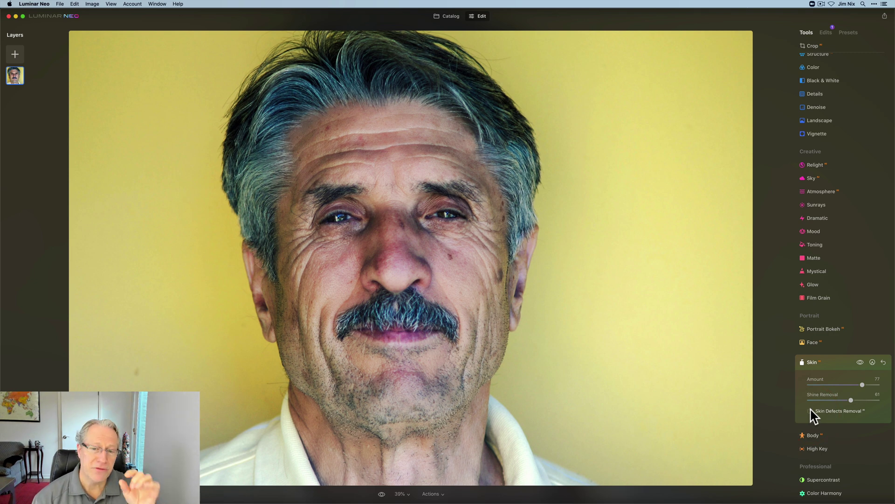
{"action": "left_click", "coordinate": [811, 410]}
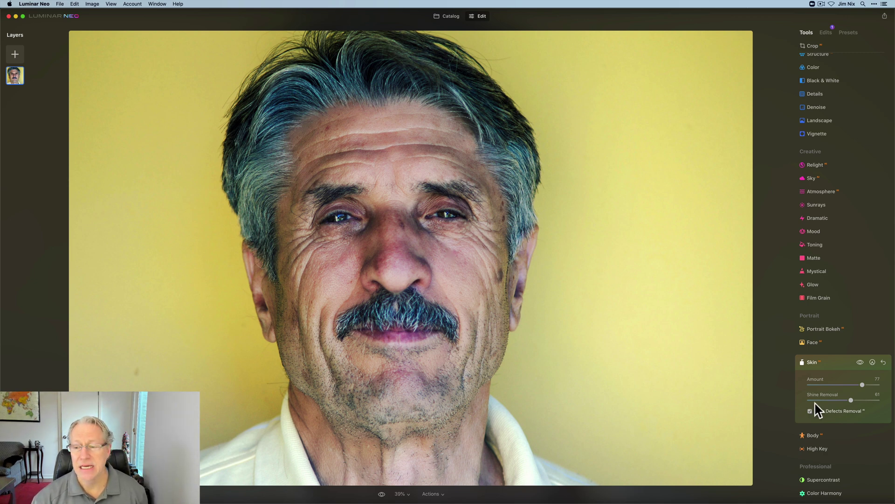
{"action": "left_click", "coordinate": [861, 362]}
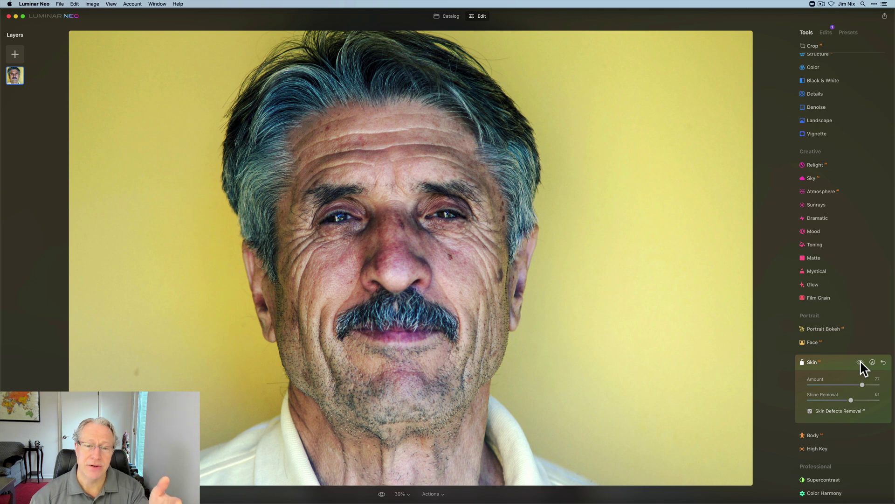
{"action": "left_click", "coordinate": [861, 362]}
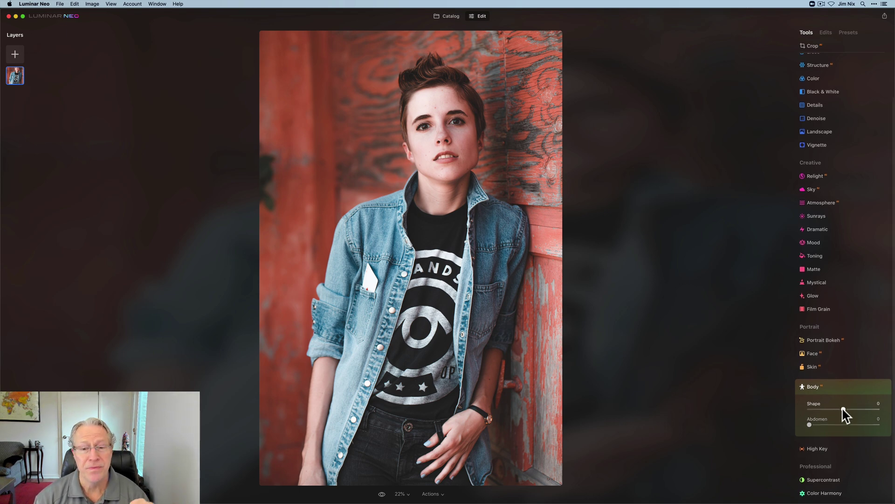
Set Body Shape to 71 to slim the denim-jacket woman's figure.
{"action": "left_click_drag", "start_coordinate": [843, 409], "coordinate": [866, 409]}
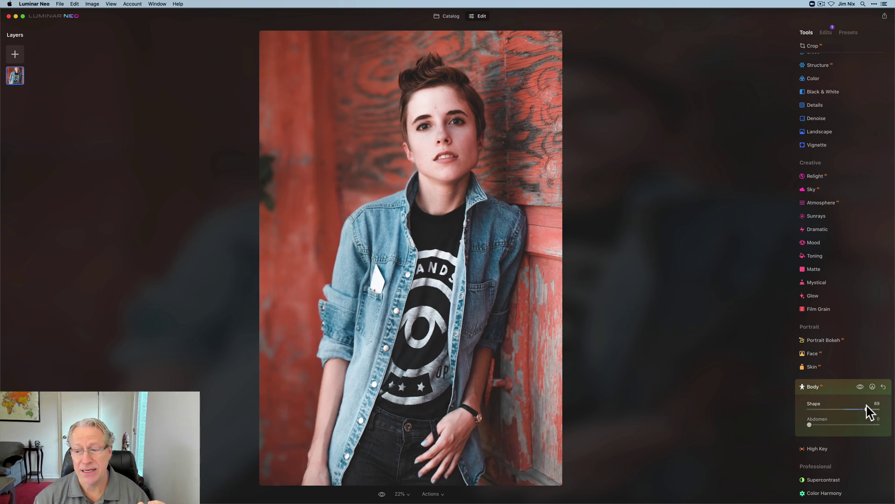
{"action": "left_click_drag", "start_coordinate": [867, 409], "coordinate": [850, 409]}
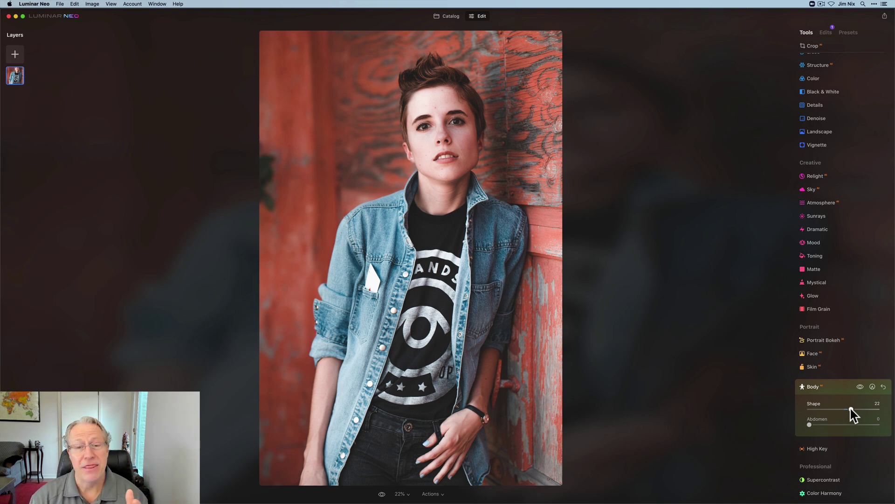
{"action": "left_click_drag", "start_coordinate": [852, 409], "coordinate": [851, 409]}
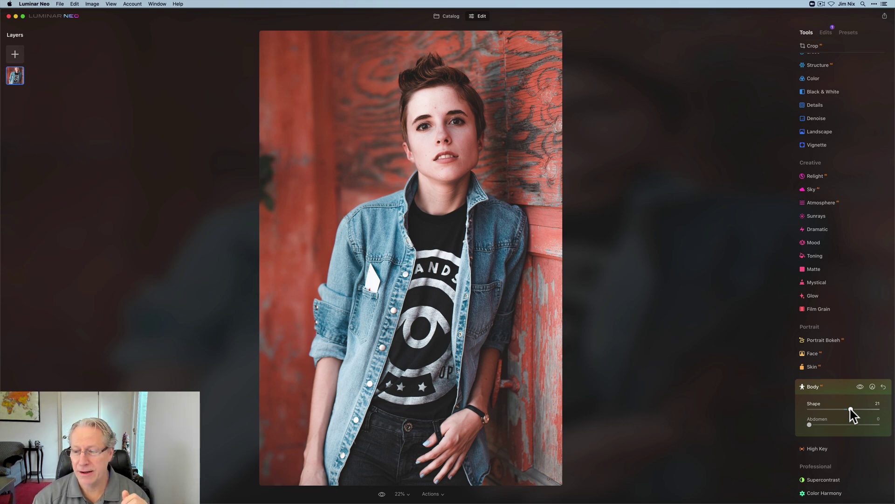
{"action": "left_click_drag", "start_coordinate": [850, 410], "coordinate": [850, 410]}
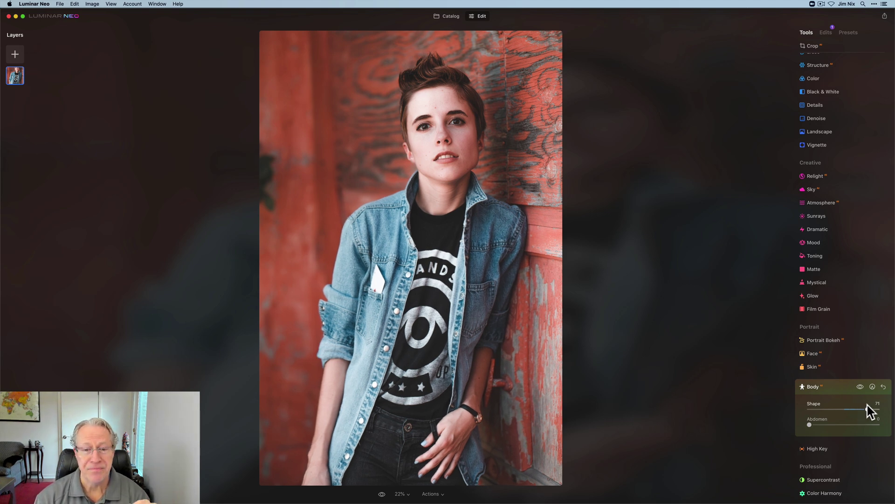
Test several Body Abdomen slimming values, then reset the Body tool so Shape and Abdomen return to 0.
{"action": "left_click", "coordinate": [881, 386]}
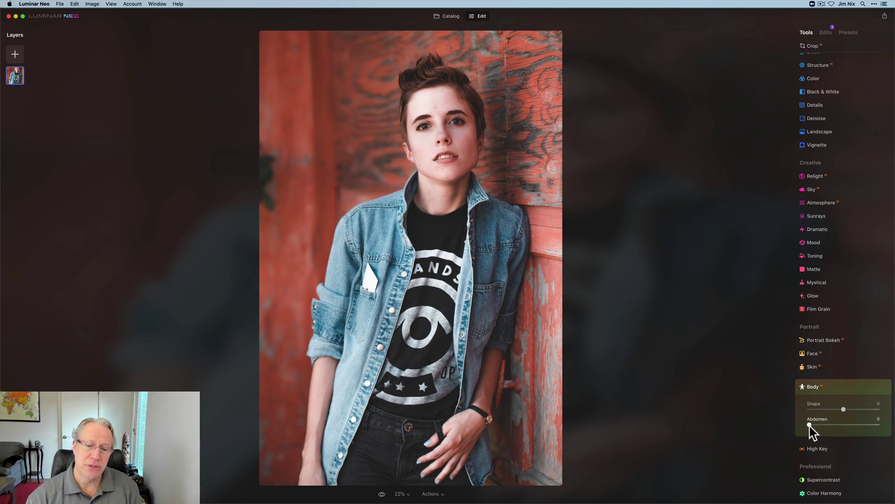
{"action": "left_click_drag", "start_coordinate": [811, 426], "coordinate": [877, 425]}
{"action": "double_click", "coordinate": [826, 426]}
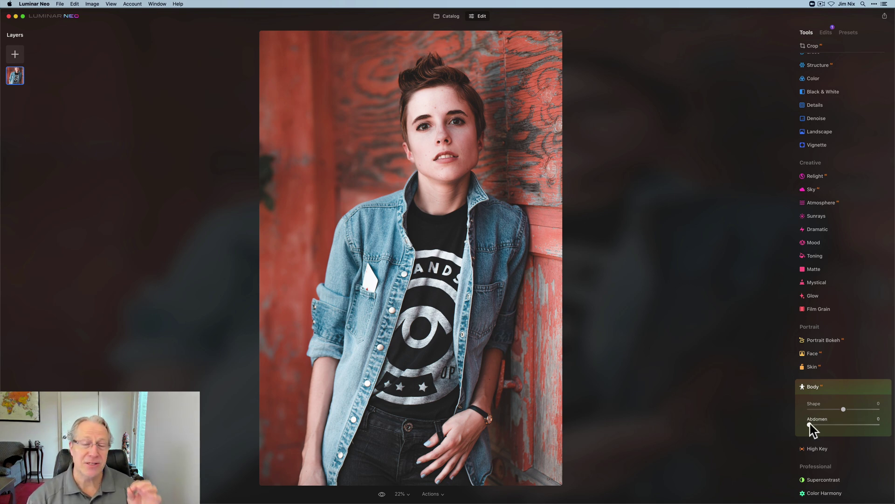
{"action": "left_click_drag", "start_coordinate": [810, 425], "coordinate": [835, 424]}
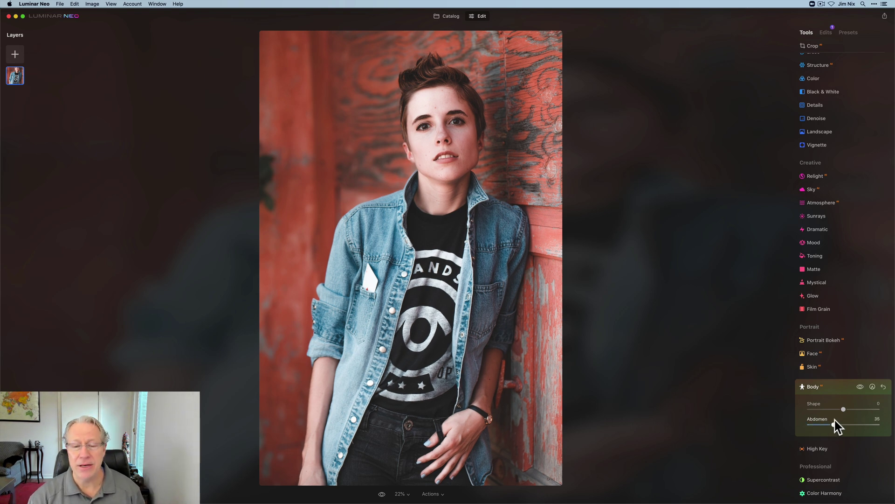
{"action": "left_click_drag", "start_coordinate": [835, 425], "coordinate": [786, 425]}
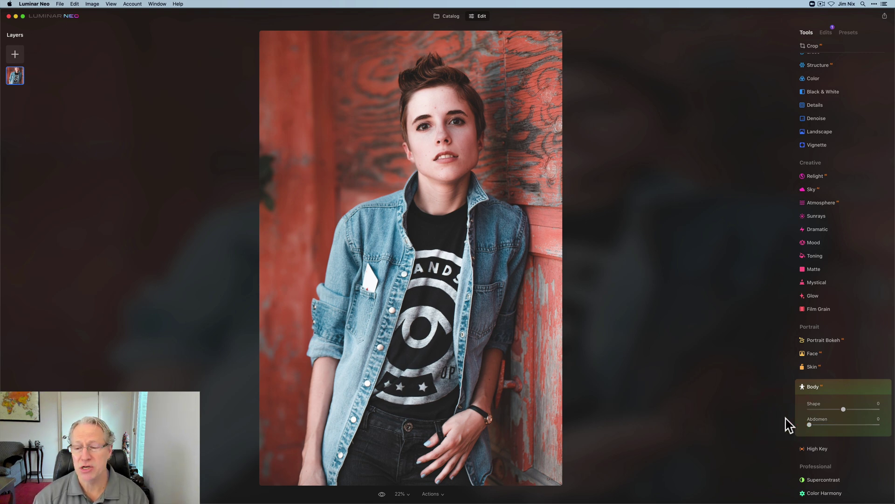
{"action": "left_click_drag", "start_coordinate": [810, 423], "coordinate": [828, 422]}
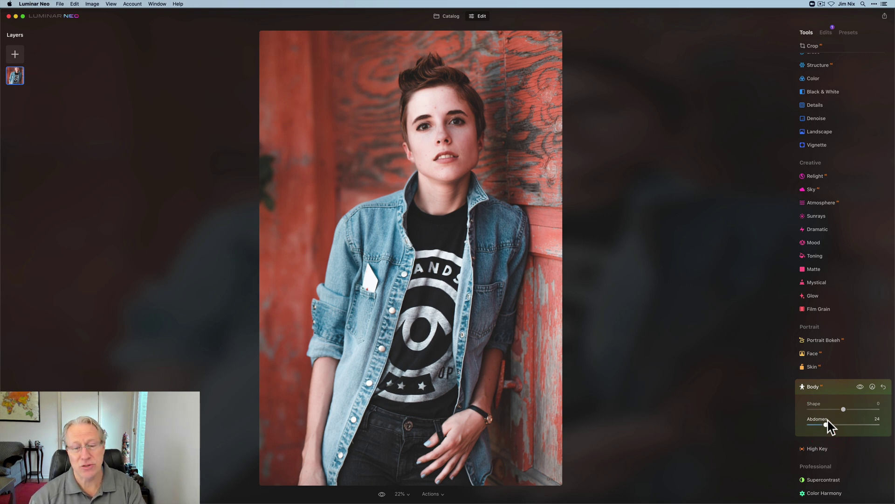
{"action": "left_click", "coordinate": [884, 387]}
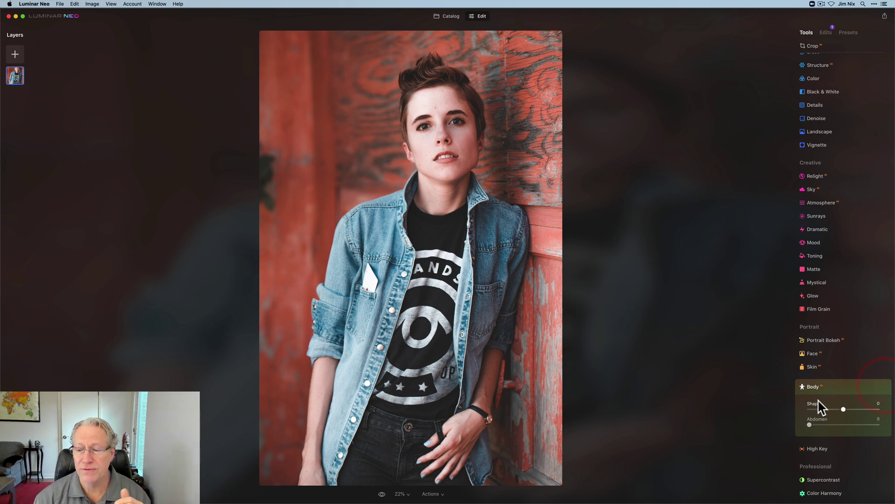
Apply High Key to the denim-jacket portrait with the Amount at its maximum of 100.
{"action": "left_click", "coordinate": [817, 450]}
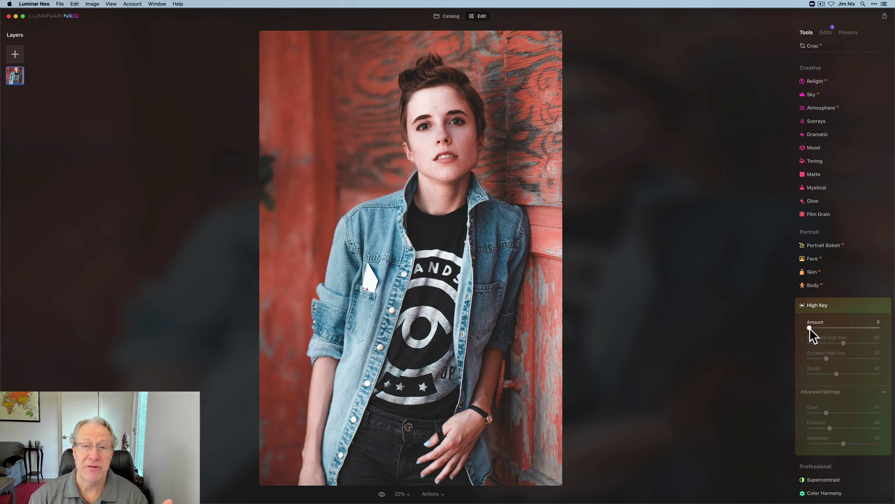
{"action": "left_click_drag", "start_coordinate": [810, 328], "coordinate": [861, 316]}
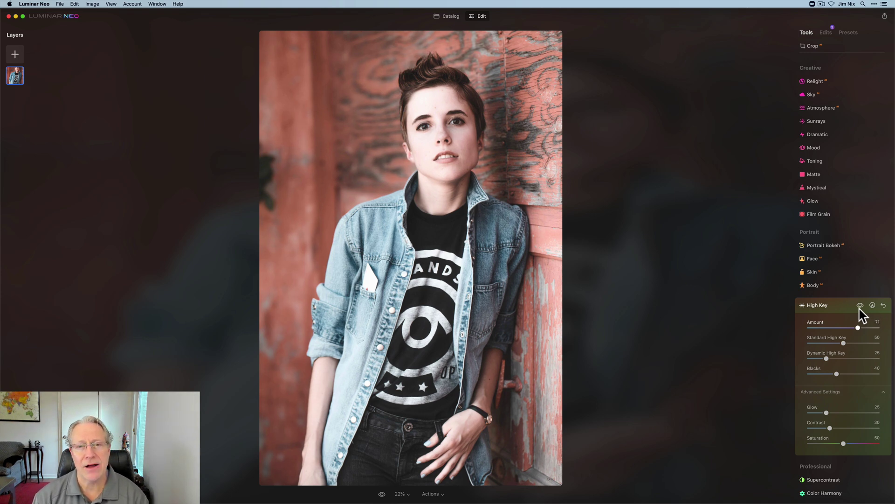
{"action": "left_click_drag", "start_coordinate": [860, 310], "coordinate": [882, 307]}
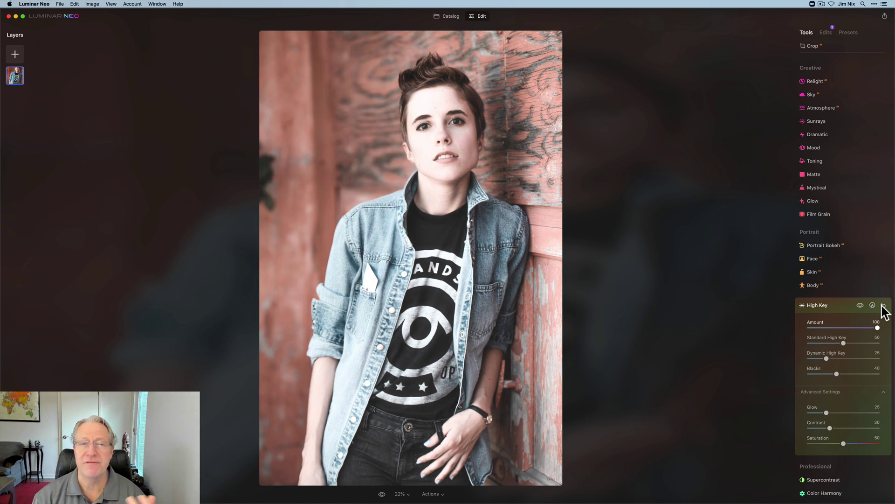
{"action": "left_click", "coordinate": [884, 306]}
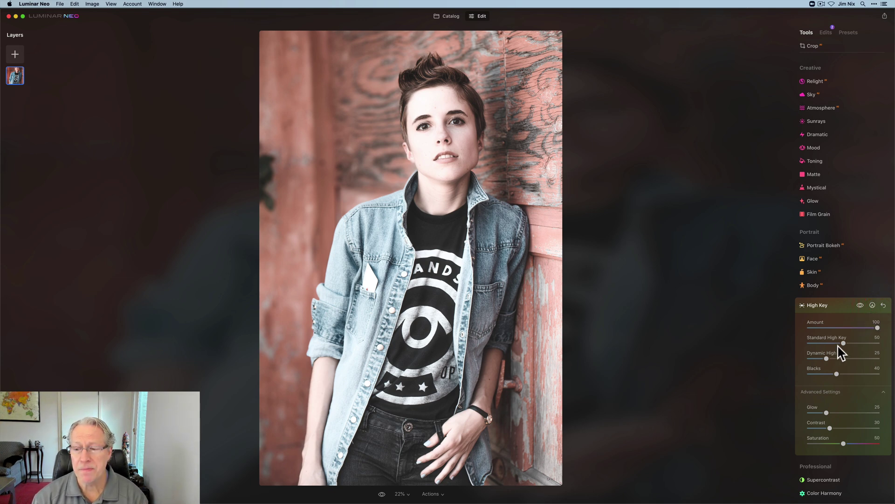
Lower Standard High Key to 17 and raise Glow to 68.
{"action": "left_click_drag", "start_coordinate": [844, 344], "coordinate": [822, 374]}
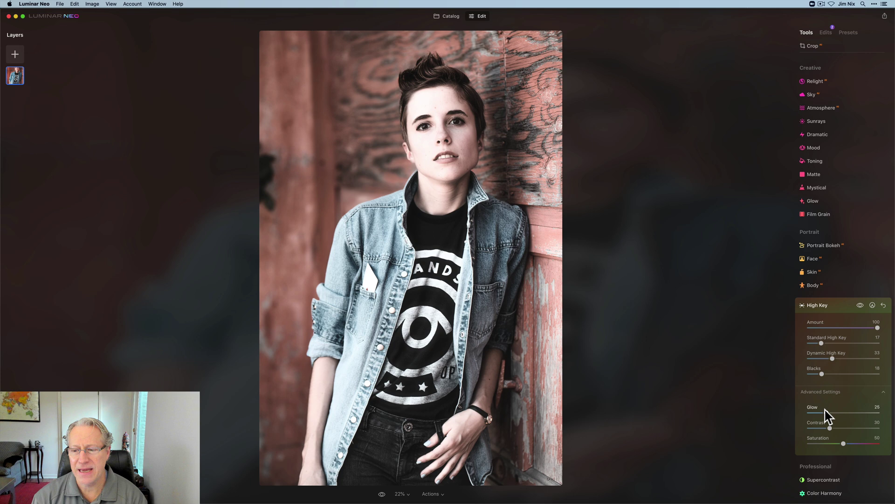
{"action": "left_click_drag", "start_coordinate": [827, 413], "coordinate": [855, 443]}
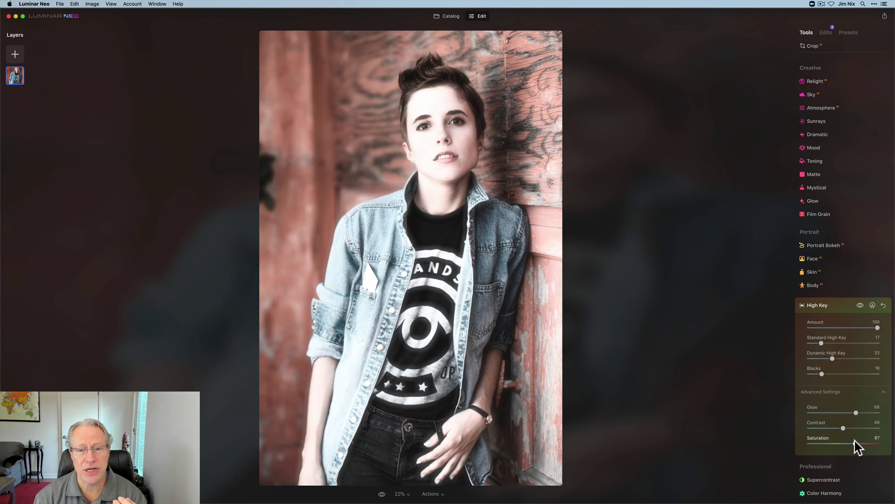
{"action": "left_click", "coordinate": [861, 305]}
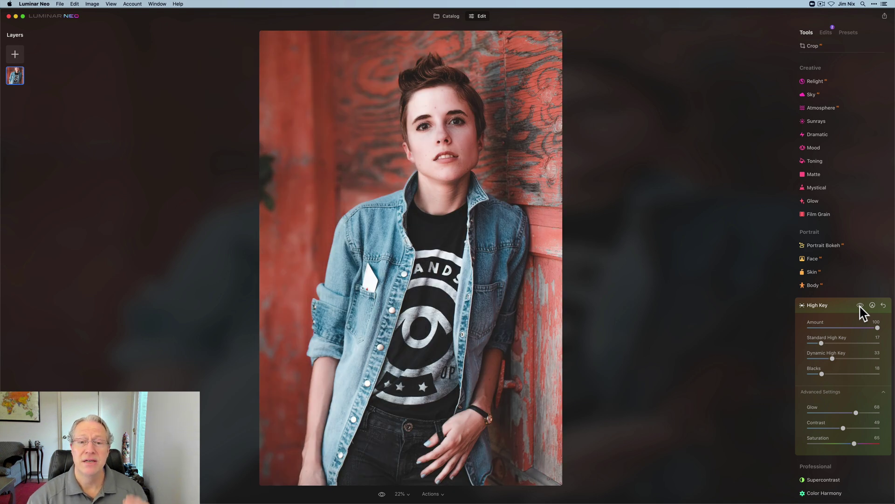
{"action": "left_click", "coordinate": [860, 306]}
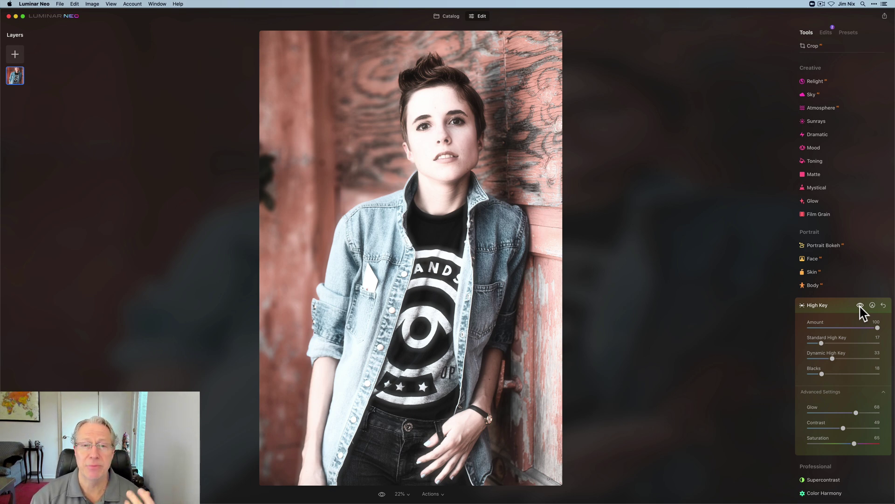
{"action": "left_click", "coordinate": [861, 306]}
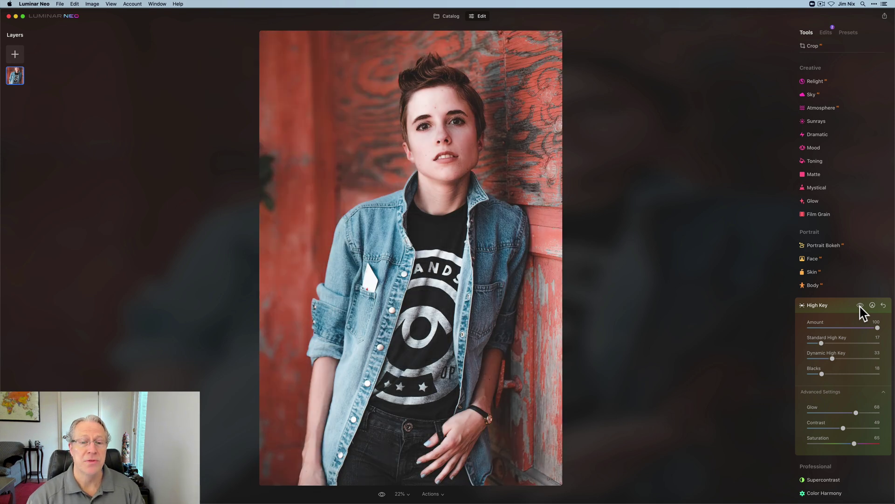
{"action": "left_click", "coordinate": [861, 306]}
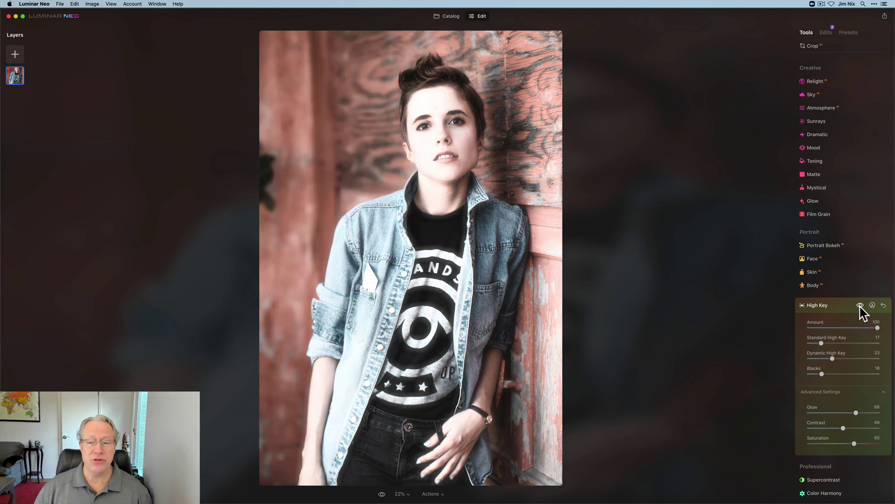